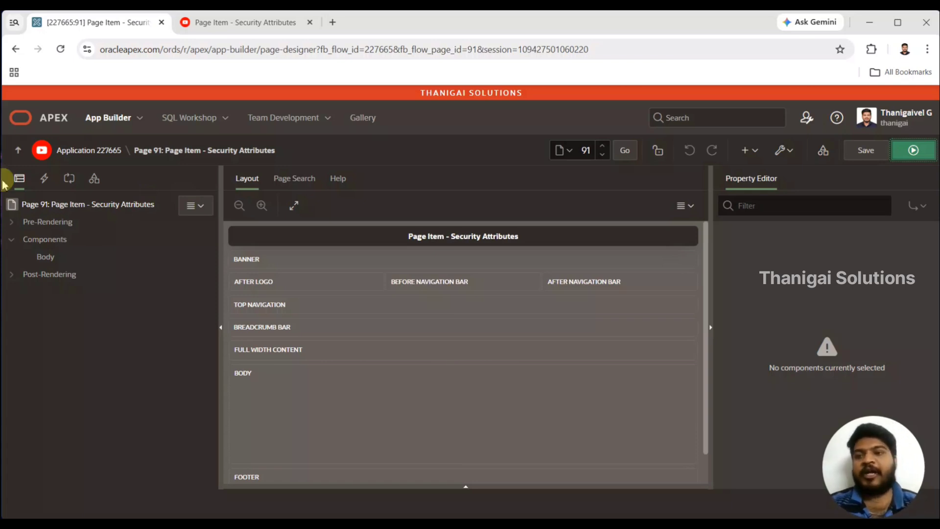
- Create a page item in the Body of page 91 and name it P91_TEXT
{"action": "right_click", "coordinate": [46, 260]}
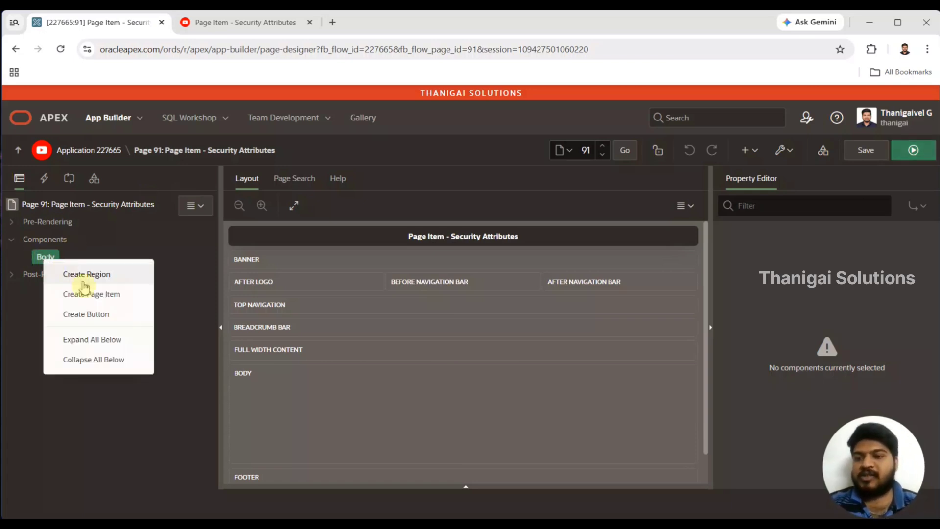
{"action": "left_click", "coordinate": [91, 294]}
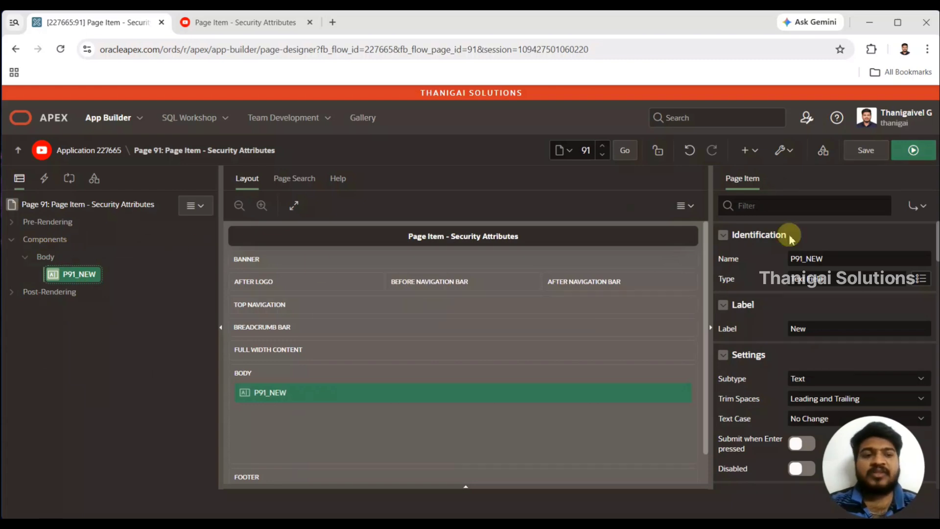
{"action": "left_click_drag", "start_coordinate": [806, 259], "coordinate": [861, 258]}
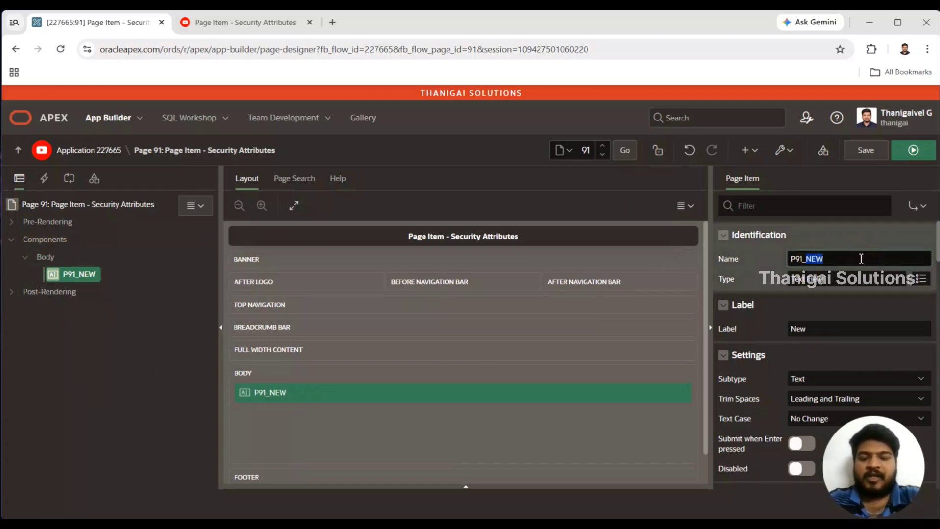
{"action": "type", "text": "TEXT"}
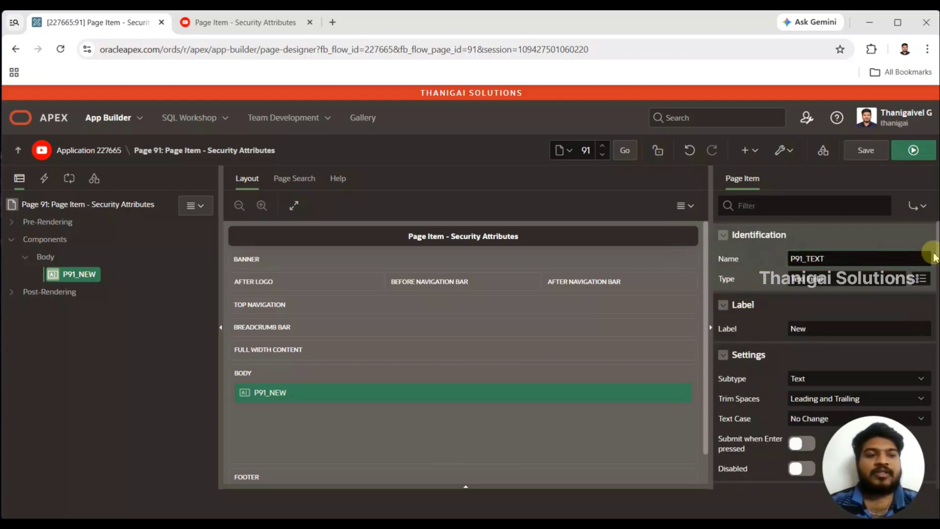
- Examine the session state protection and restricted characters options of P91_TEXT, and run the page
{"action": "scroll", "coordinate": [933, 252], "scroll_direction": "down", "scroll_amount": 2}
{"action": "left_click_drag", "start_coordinate": [932, 252], "coordinate": [927, 429]}
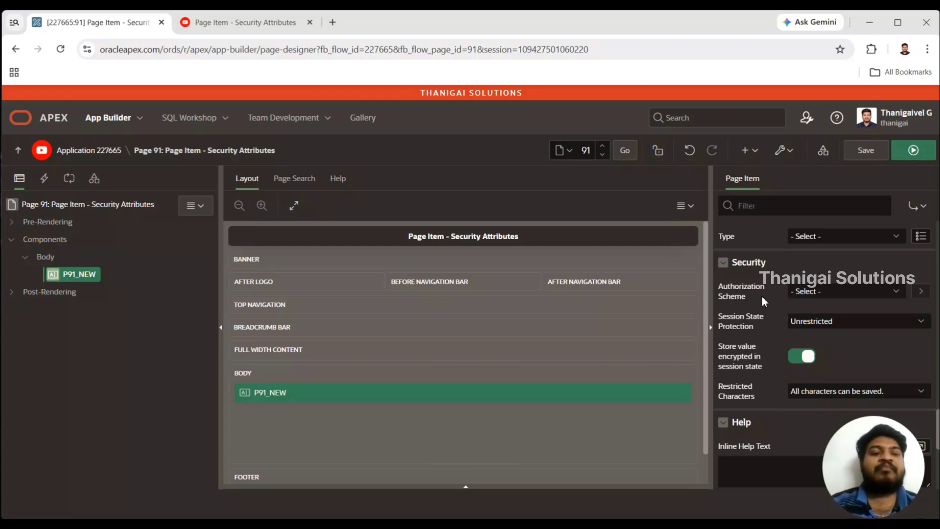
{"action": "left_click", "coordinate": [799, 325]}
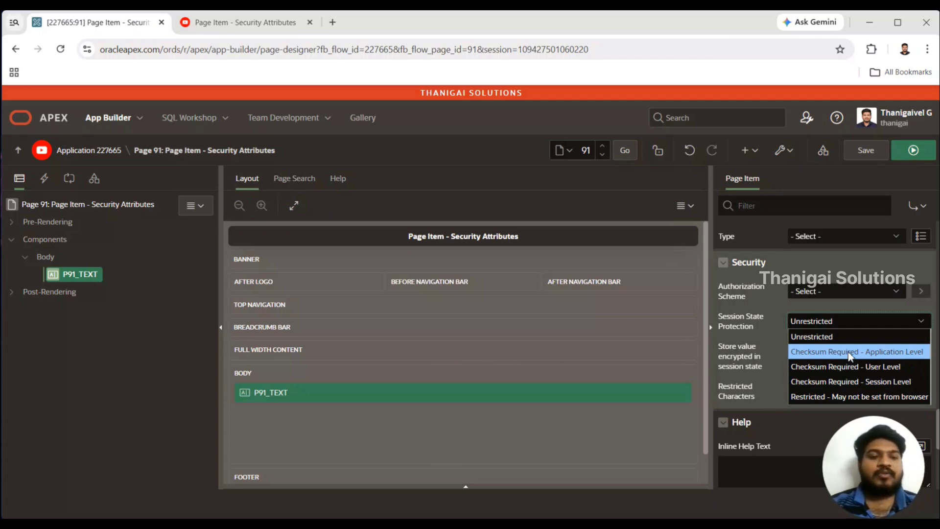
{"action": "left_click", "coordinate": [838, 321]}
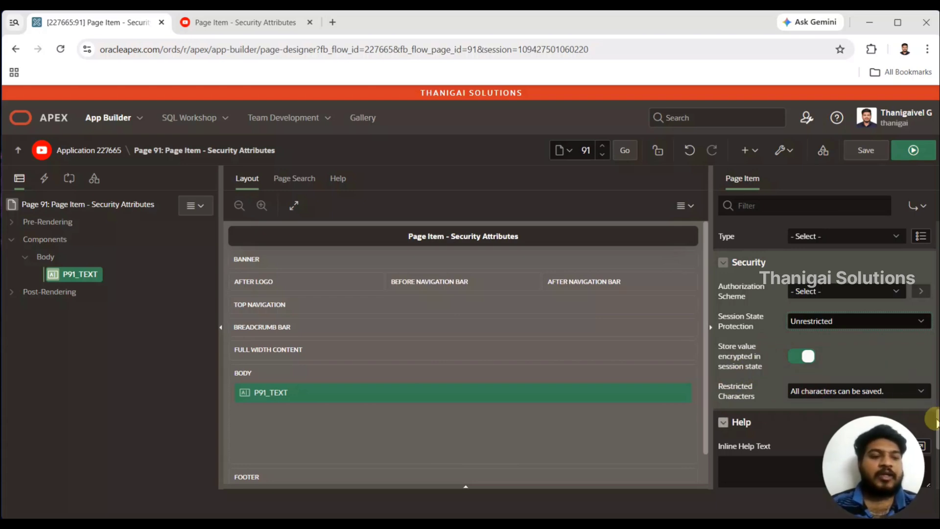
{"action": "scroll", "coordinate": [933, 421], "scroll_direction": "down", "scroll_amount": 1}
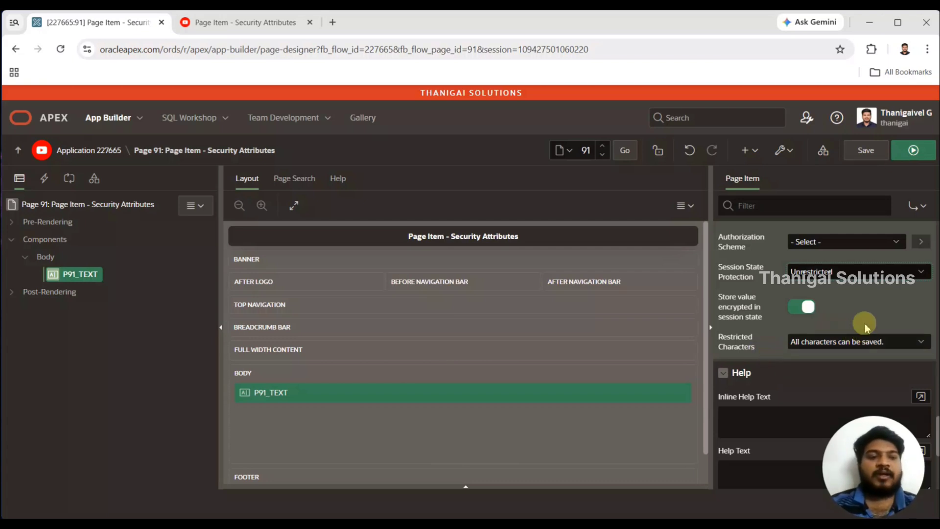
{"action": "left_click", "coordinate": [857, 338]}
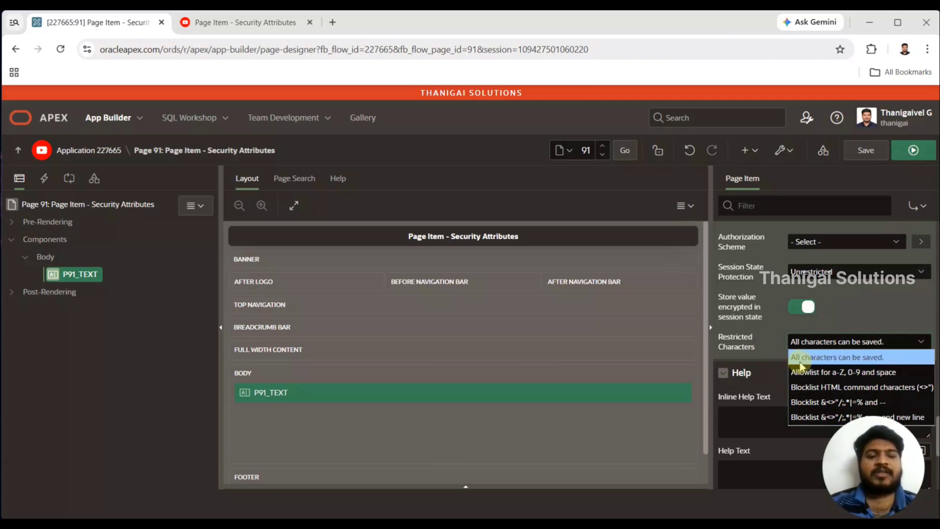
{"action": "left_click", "coordinate": [865, 345]}
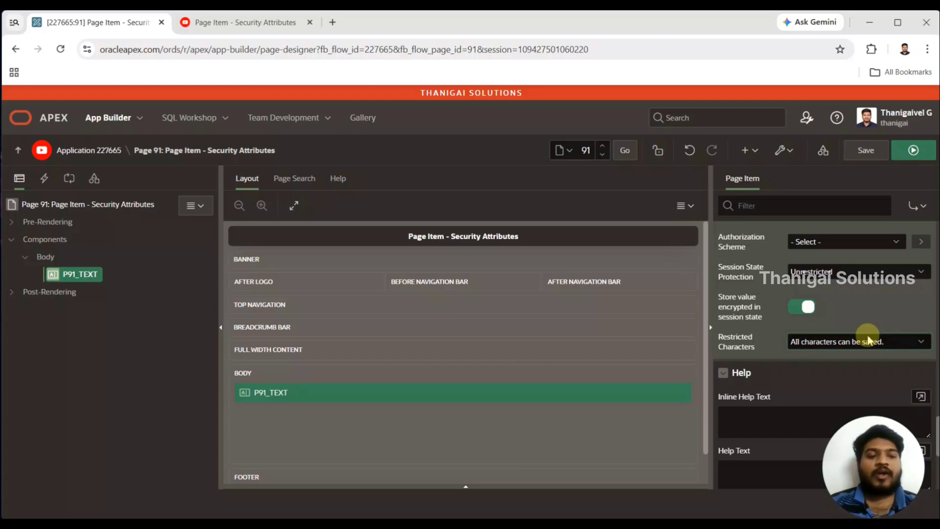
{"action": "left_click", "coordinate": [912, 151]}
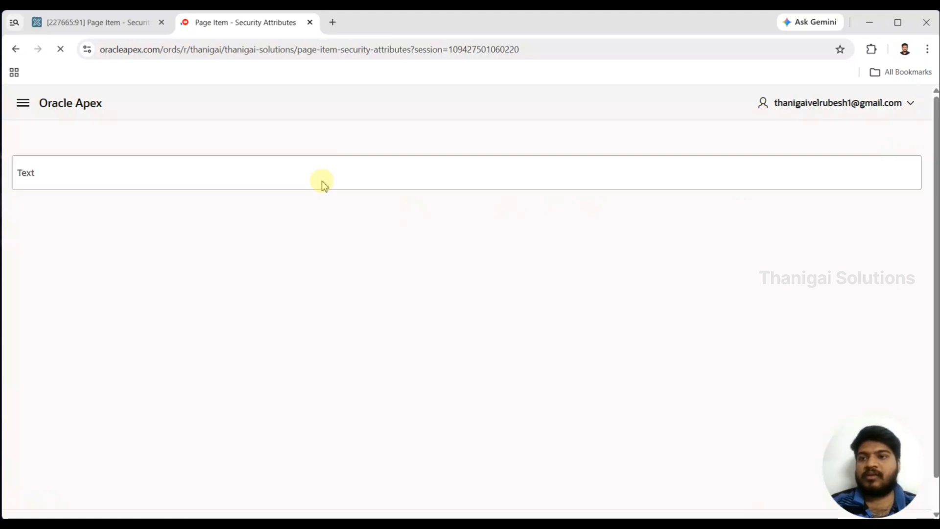
- Back in Page Designer, add a button named Submit to the Body
{"action": "left_click", "coordinate": [122, 24]}
{"action": "right_click", "coordinate": [44, 257]}
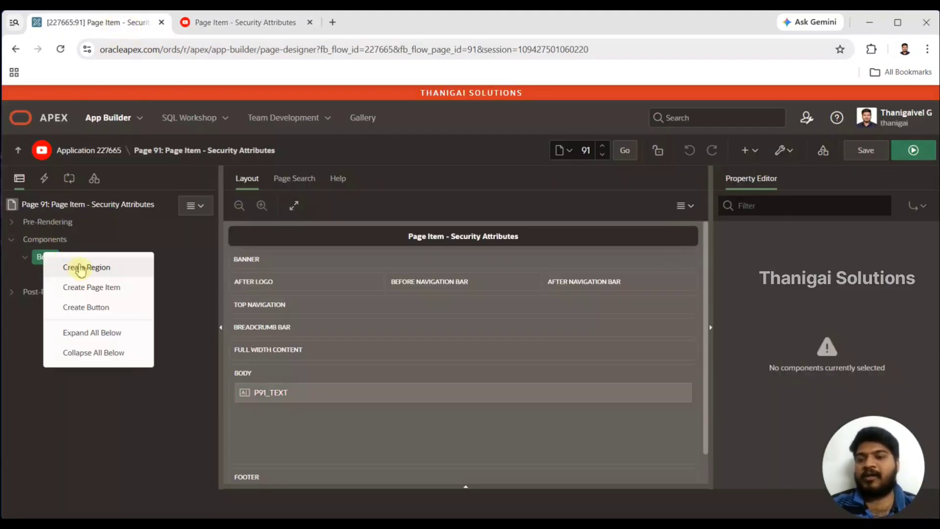
{"action": "left_click", "coordinate": [72, 306]}
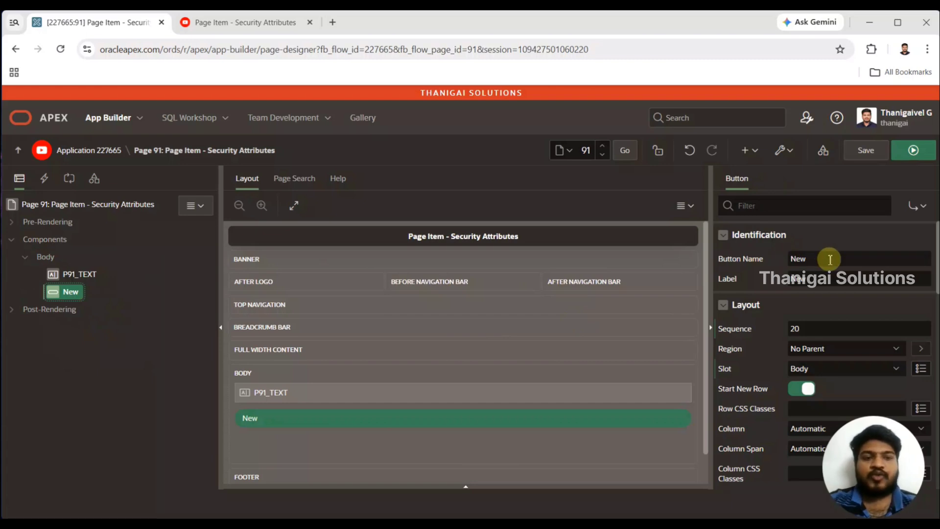
{"action": "double_click", "coordinate": [829, 258]}
{"action": "type", "text": "Submit"}
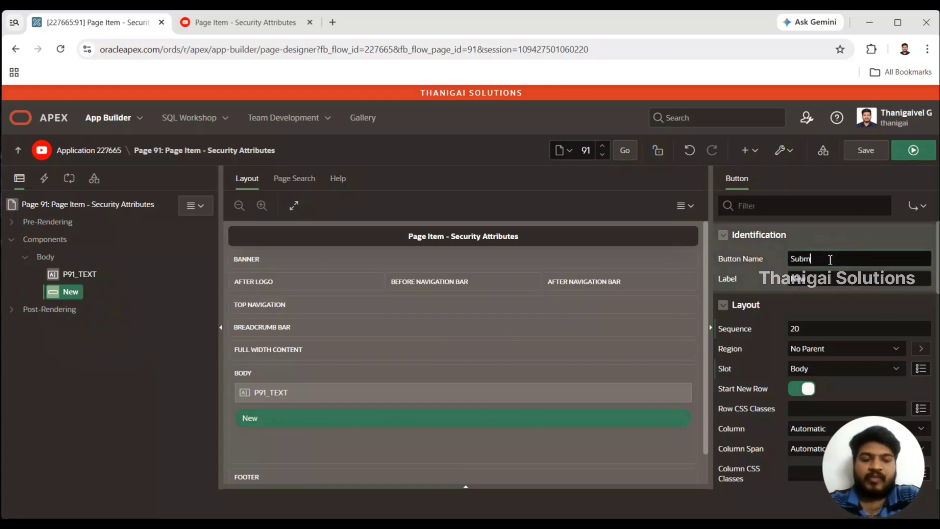
{"action": "key", "text": "Tab"}
- Run the page, submit "Adafds#adsf%%%%" in the Text field, and return to Page Designer
{"action": "left_click", "coordinate": [913, 150]}
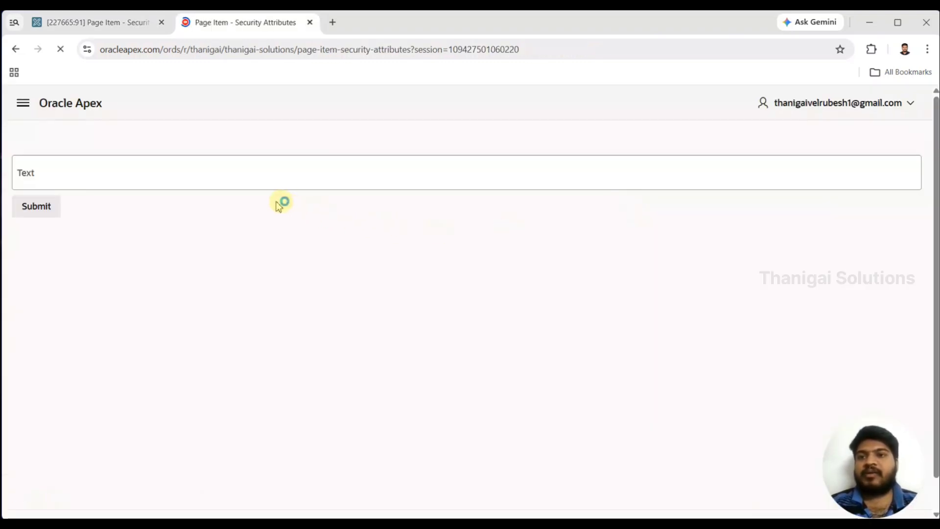
{"action": "left_click", "coordinate": [202, 185]}
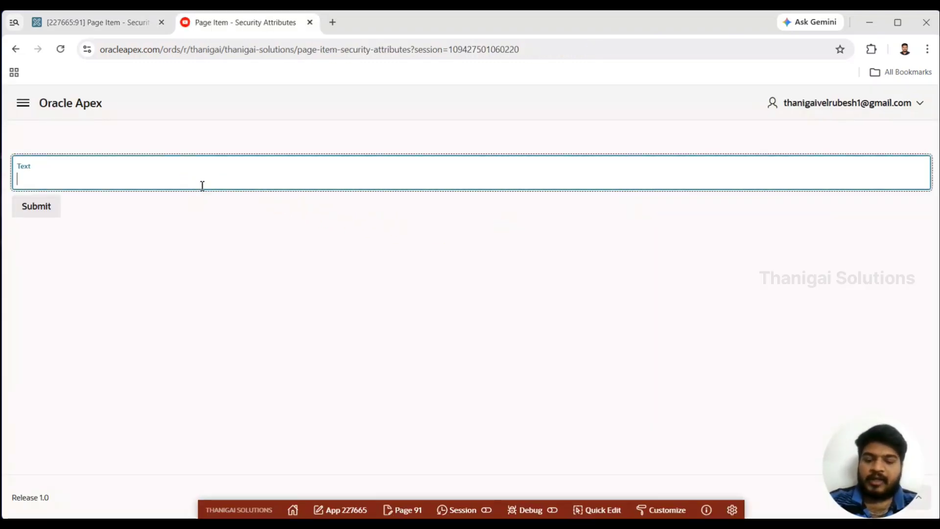
{"action": "type", "text": "Adafds#"}
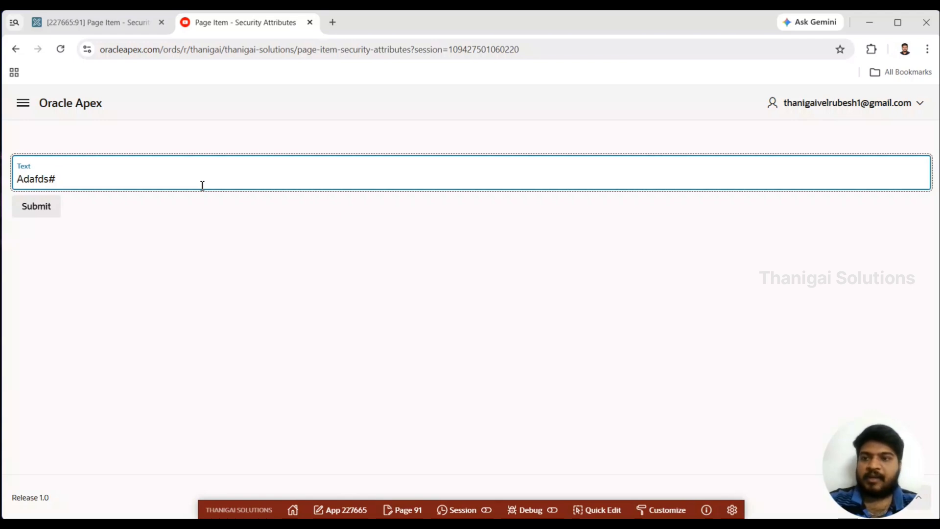
{"action": "type", "text": "adsf%%%%"}
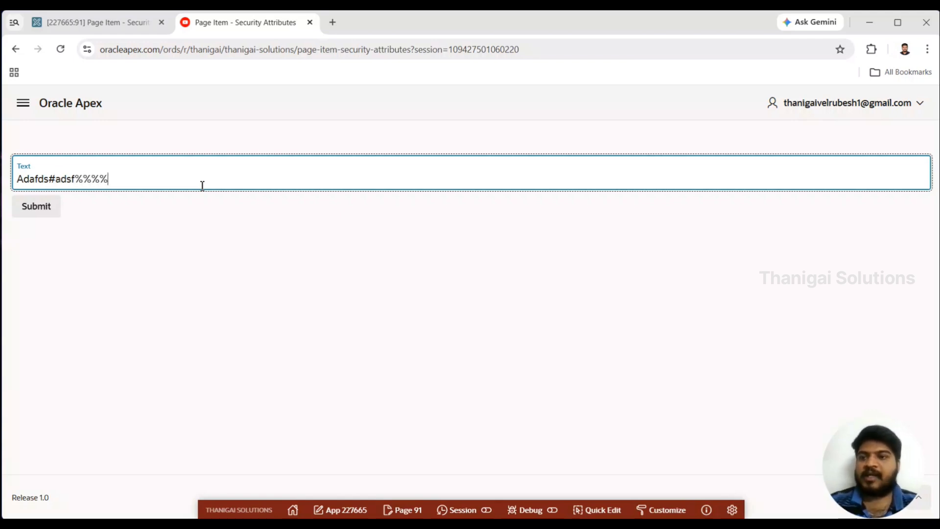
{"action": "left_click", "coordinate": [20, 207]}
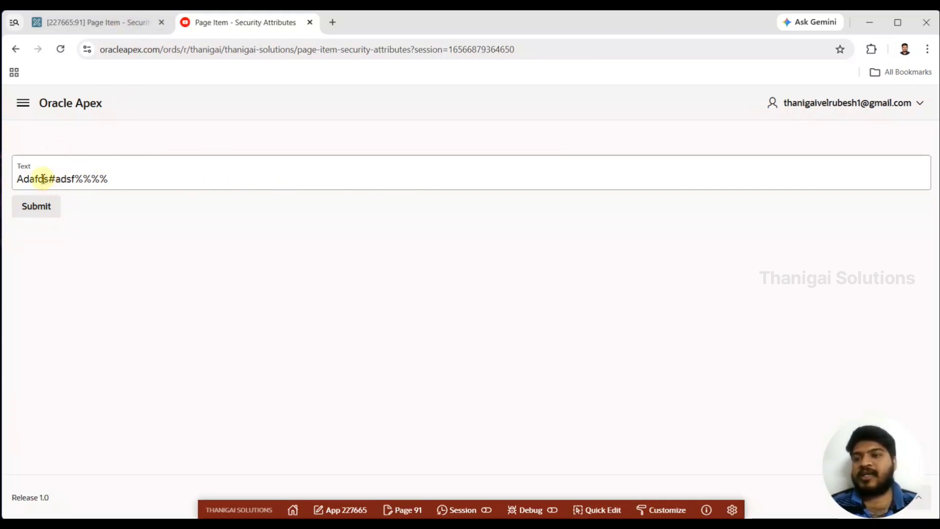
{"action": "left_click_drag", "start_coordinate": [61, 180], "coordinate": [171, 177]}
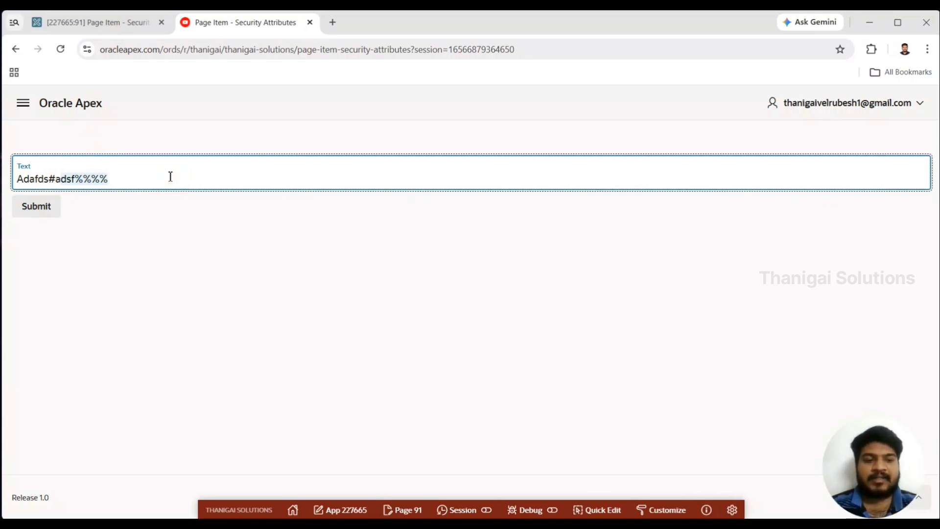
{"action": "left_click", "coordinate": [81, 24]}
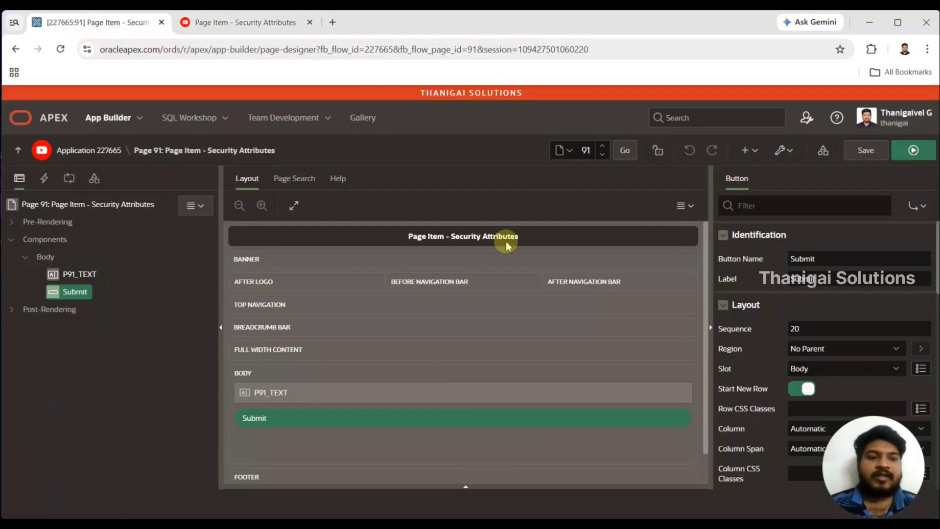
{"action": "left_click", "coordinate": [787, 204]}
{"action": "type", "text": "dr"}
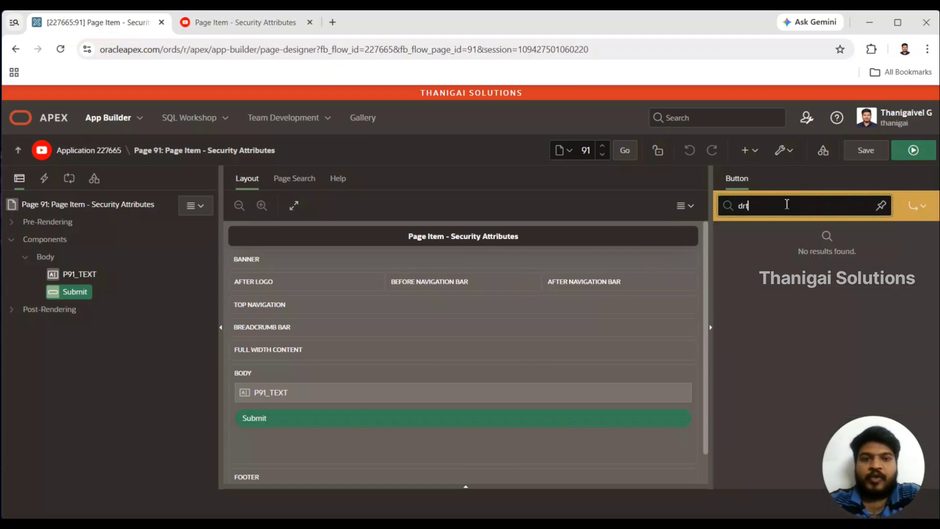
{"action": "key", "text": "BackSpace"}
{"action": "key", "text": "BackSpace"}
{"action": "key", "text": "BackSpace"}
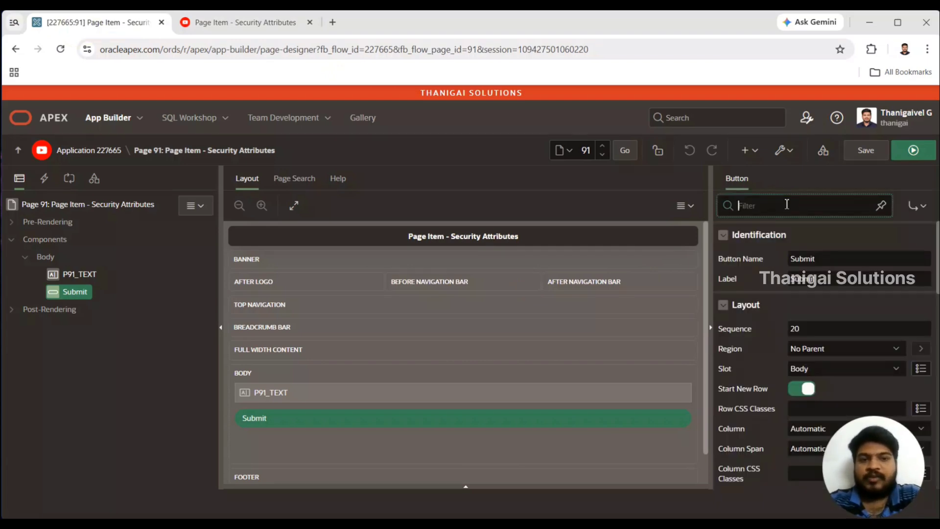
- Filter the properties of P91_TEXT by "secu" and pin the filter
{"action": "left_click", "coordinate": [97, 276]}
{"action": "left_click", "coordinate": [843, 209]}
{"action": "type", "text": "serc"}
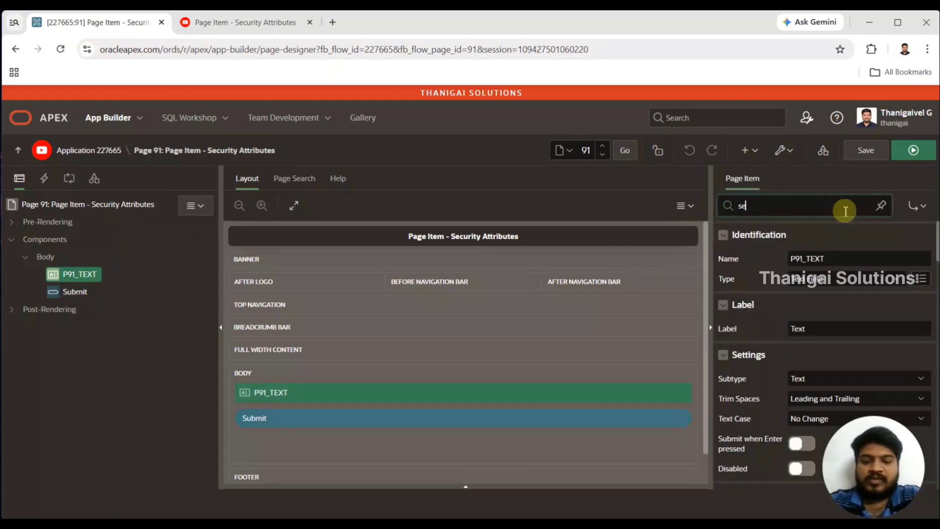
{"action": "key", "text": "BackSpace"}
{"action": "key", "text": "BackSpace"}
{"action": "type", "text": "cu"}
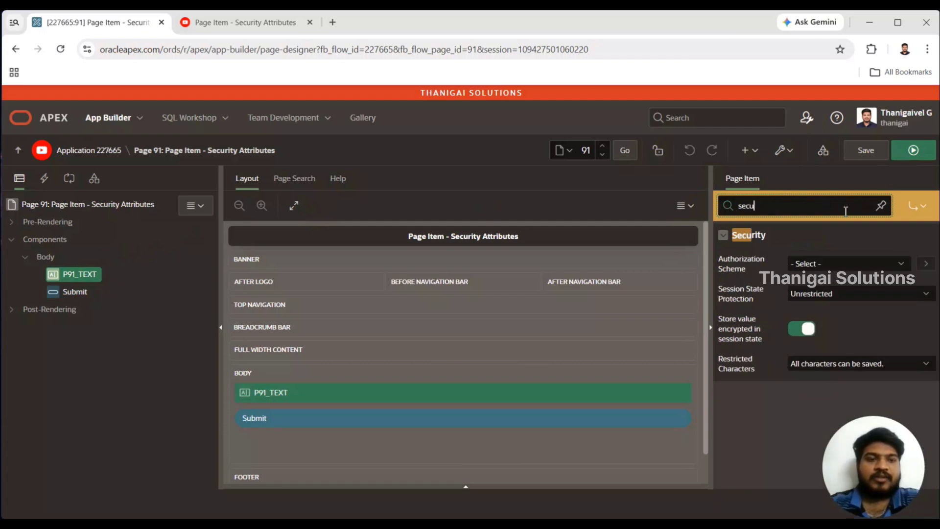
{"action": "left_click", "coordinate": [883, 205]}
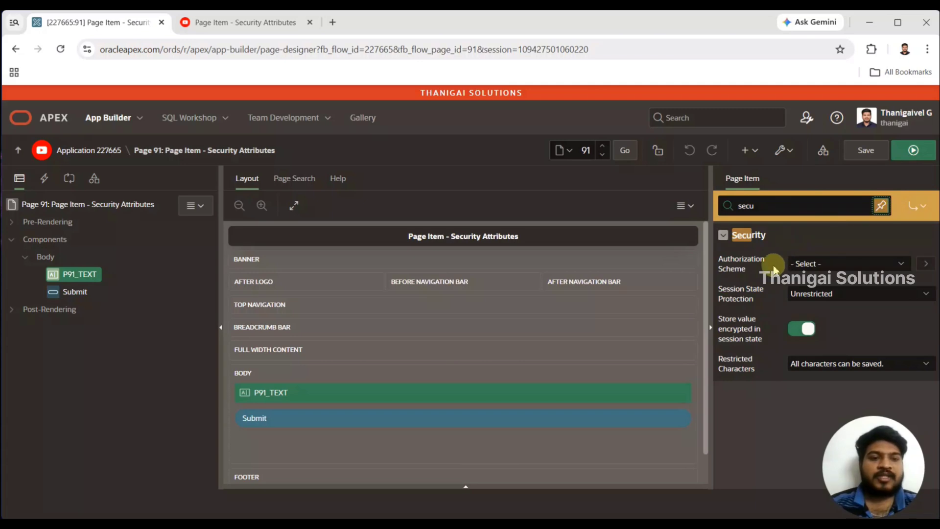
- Set the restricted characters of P91_TEXT to "Allowlist for a-Z, 0-9 and space" and save the page
{"action": "left_click", "coordinate": [843, 361]}
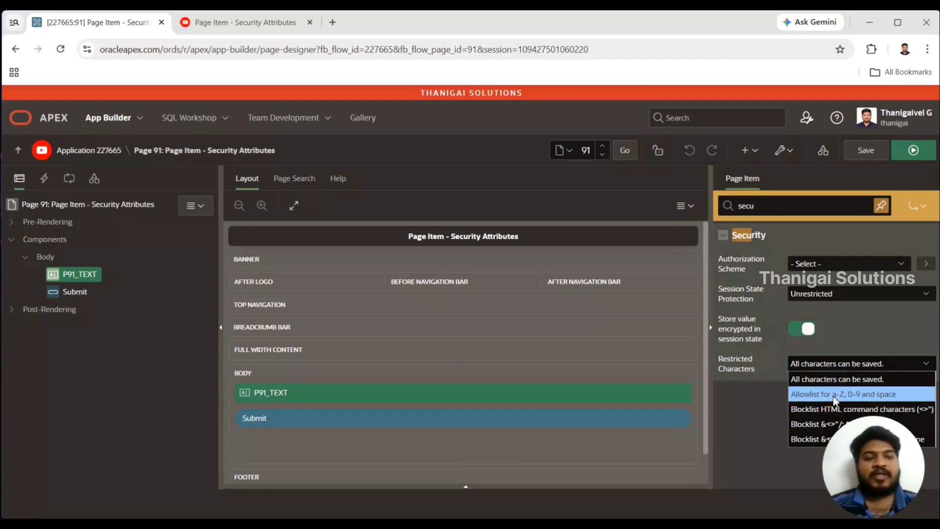
{"action": "left_click", "coordinate": [863, 397]}
{"action": "left_click", "coordinate": [876, 153]}
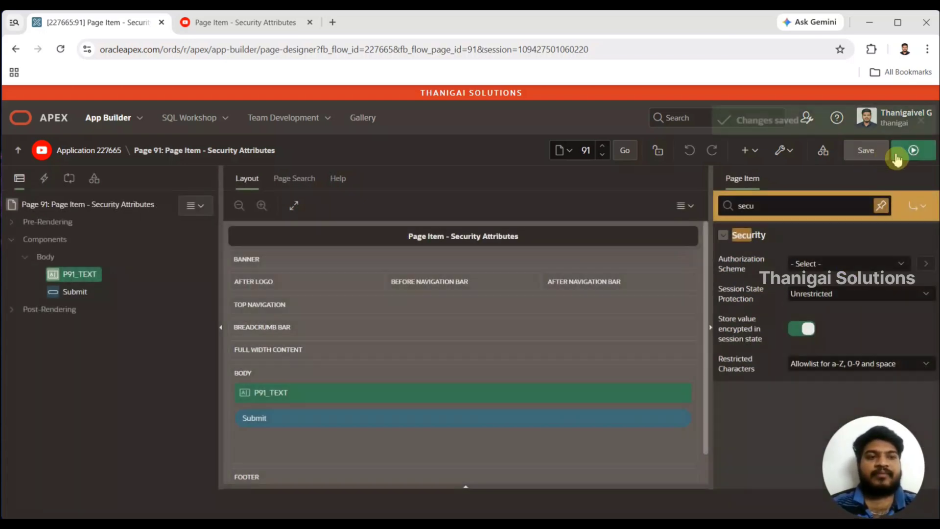
- Run the page and submit the existing Text value "Adafds#adsf%%%%" to test the allowlist restriction
{"action": "left_click", "coordinate": [902, 153]}
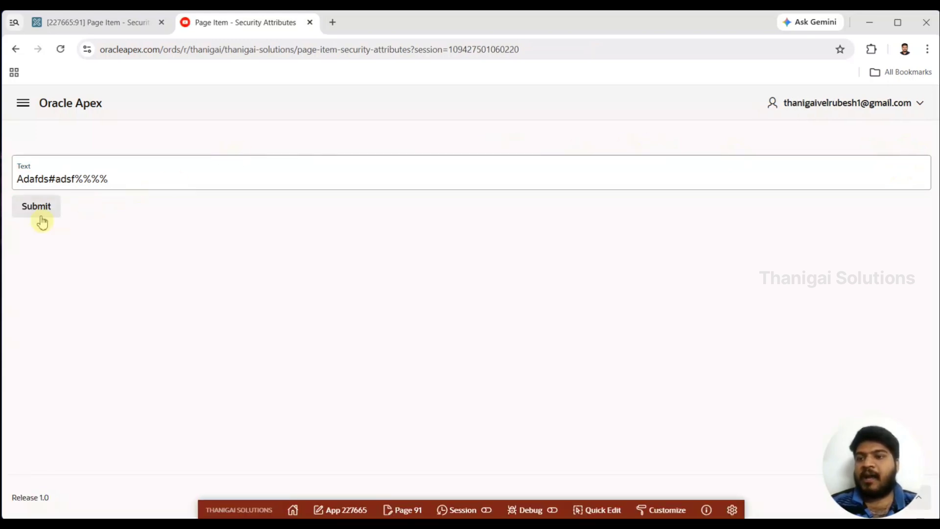
{"action": "left_click", "coordinate": [40, 180]}
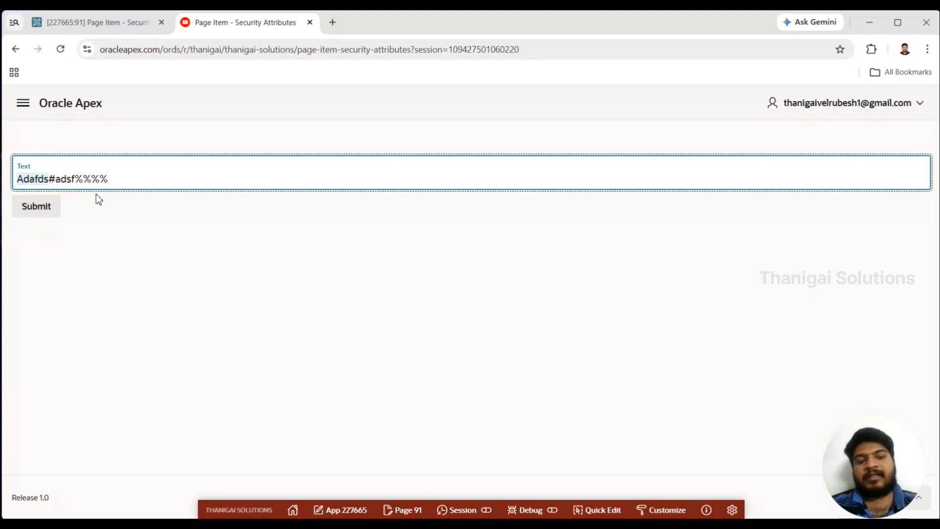
{"action": "left_click_drag", "start_coordinate": [120, 180], "coordinate": [3, 191]}
{"action": "left_click", "coordinate": [184, 260]}
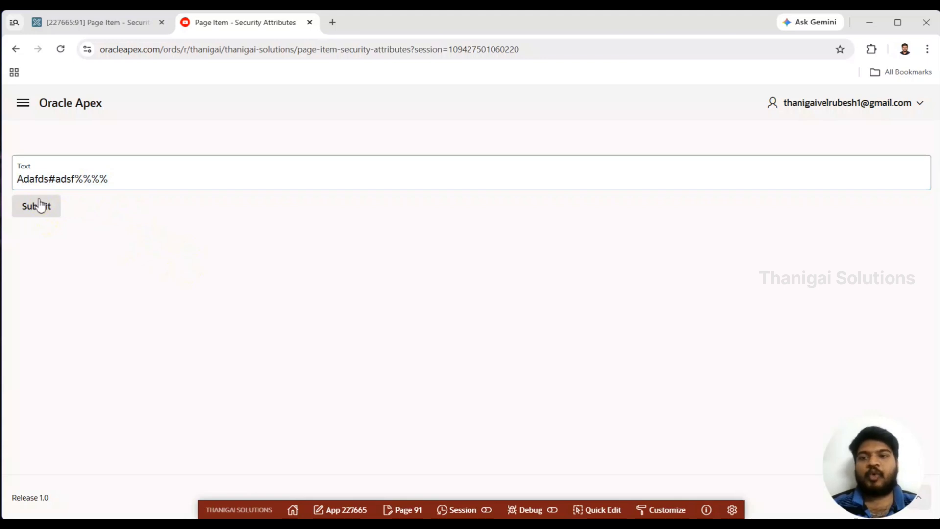
{"action": "left_click", "coordinate": [40, 206]}
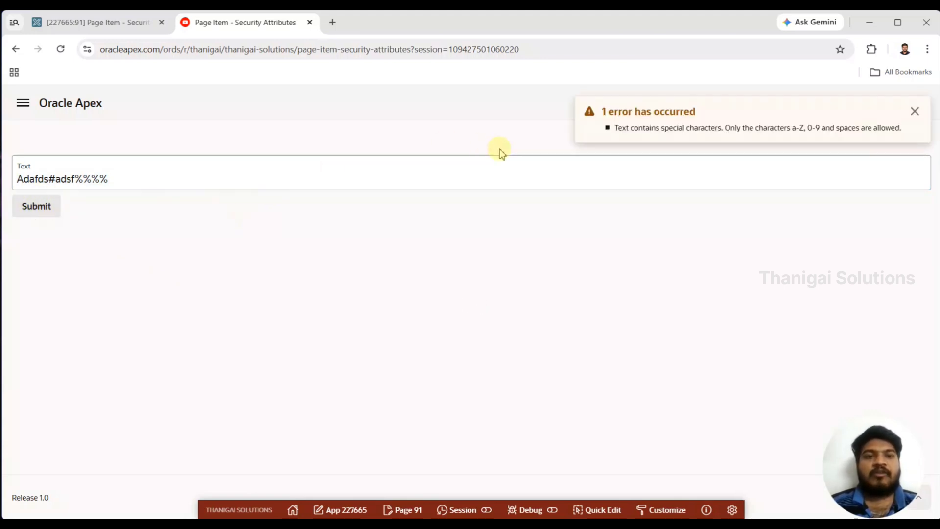
- Read the error notification about the Text field and submit the unchanged value again
{"action": "double_click", "coordinate": [623, 131]}
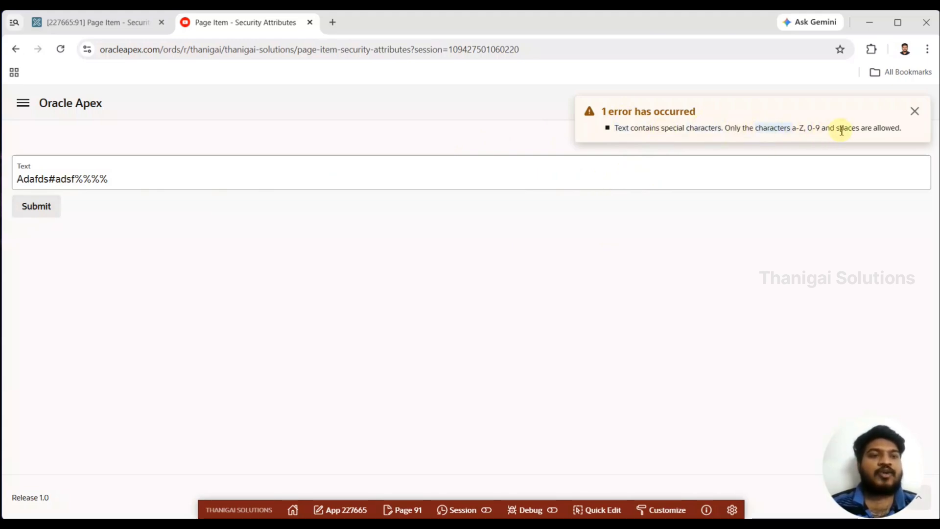
{"action": "left_click_drag", "start_coordinate": [842, 131], "coordinate": [914, 130]}
{"action": "left_click", "coordinate": [789, 210]}
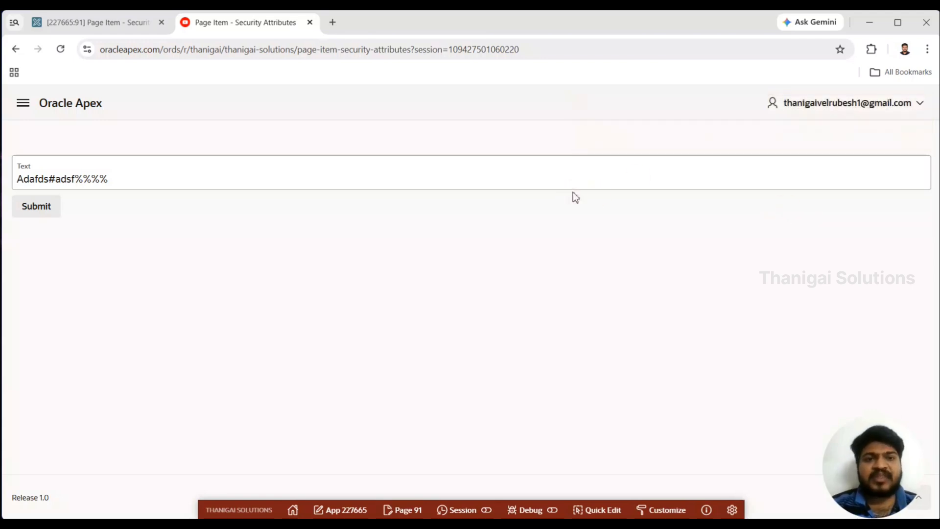
{"action": "left_click", "coordinate": [31, 207]}
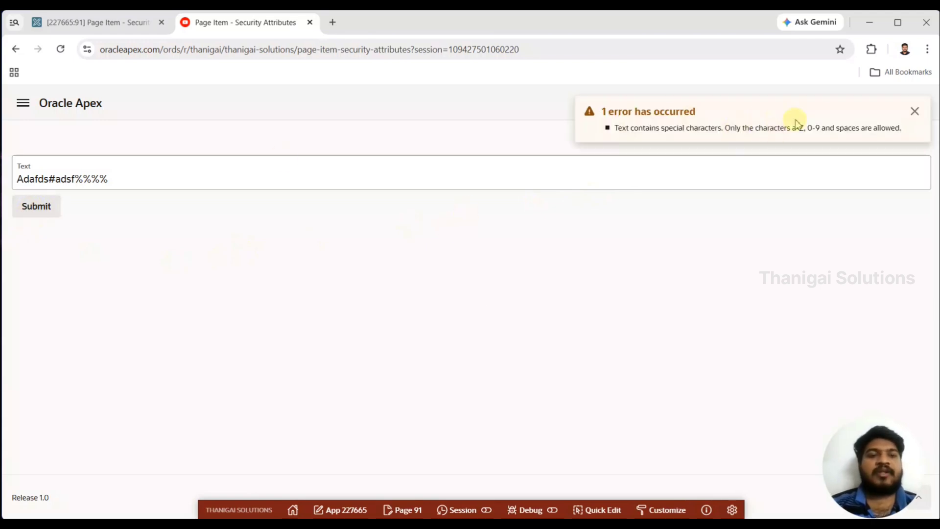
- Set the restricted characters of P91_TEXT to "Blocklist HTML command characters (<>")", then save and run the page
{"action": "left_click_drag", "start_coordinate": [797, 127], "coordinate": [881, 128]}
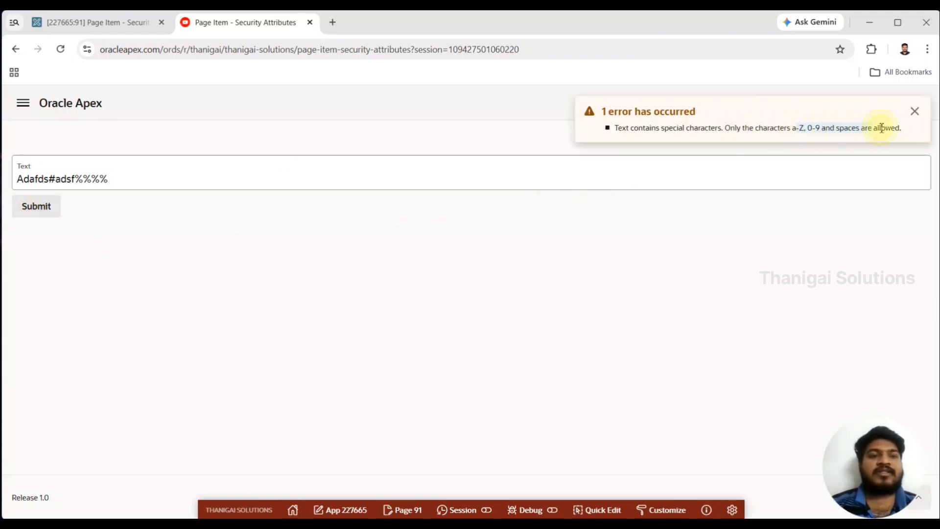
{"action": "left_click", "coordinate": [93, 22]}
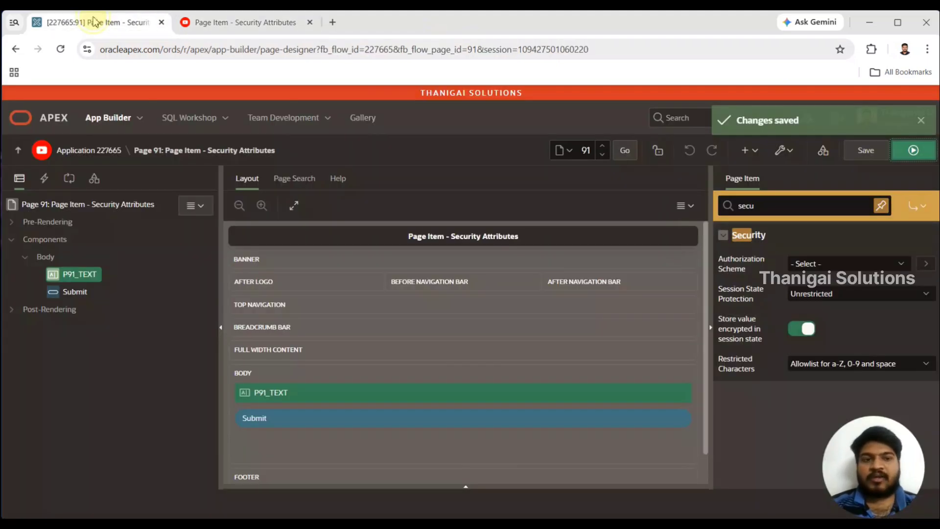
{"action": "left_click", "coordinate": [809, 370]}
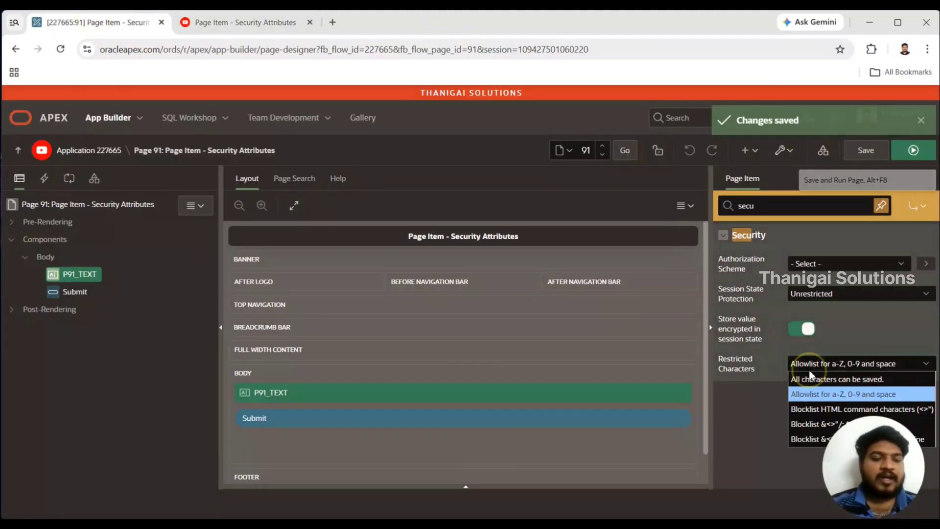
{"action": "left_click", "coordinate": [839, 414]}
{"action": "left_click", "coordinate": [910, 151]}
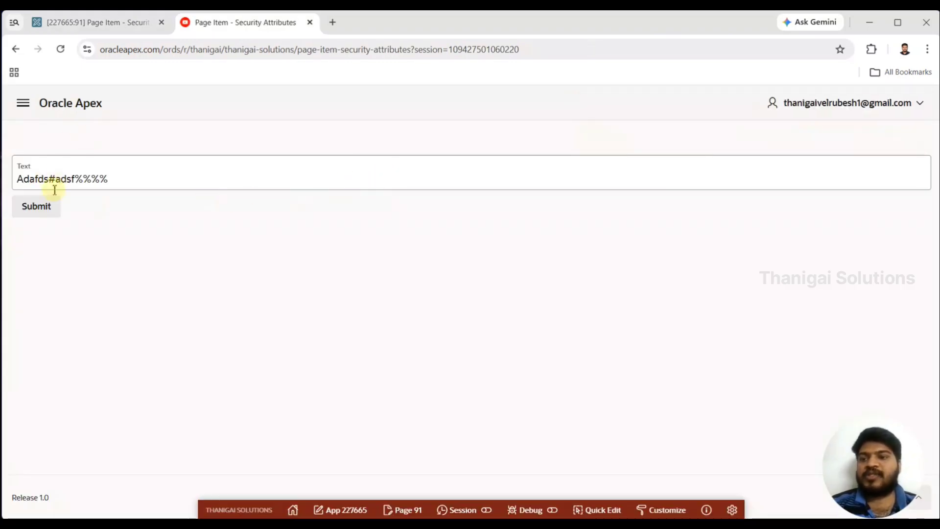
- Append "<html>" to the existing Text value, submit it and read the error notification
{"action": "left_click", "coordinate": [124, 180]}
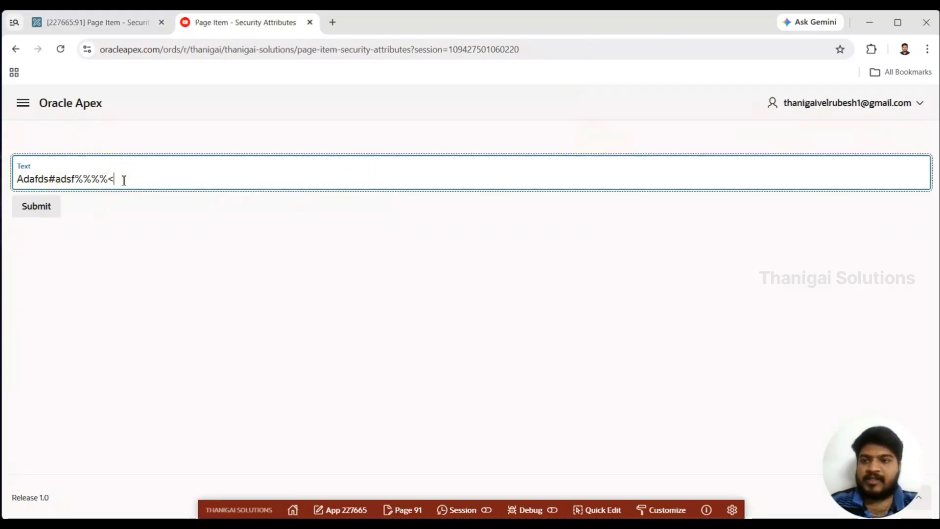
{"action": "left_click", "coordinate": [101, 180]}
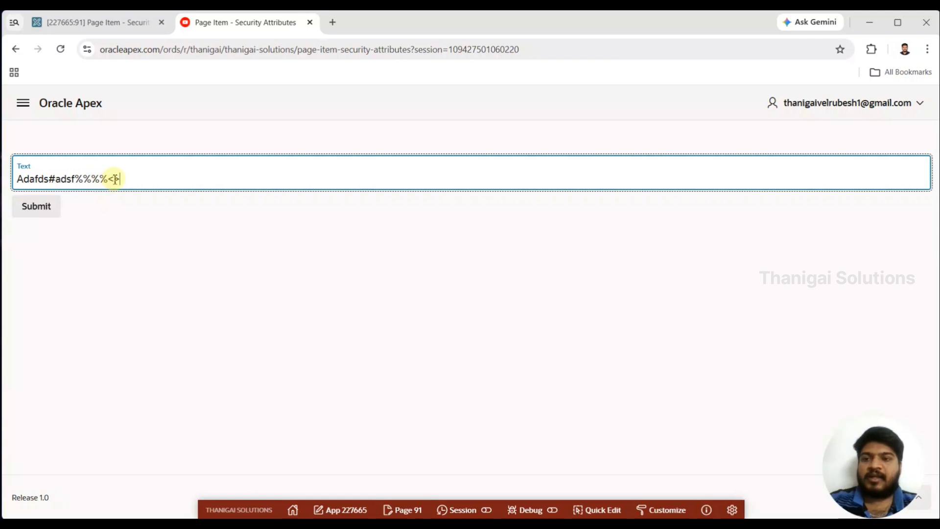
{"action": "left_click", "coordinate": [116, 180]}
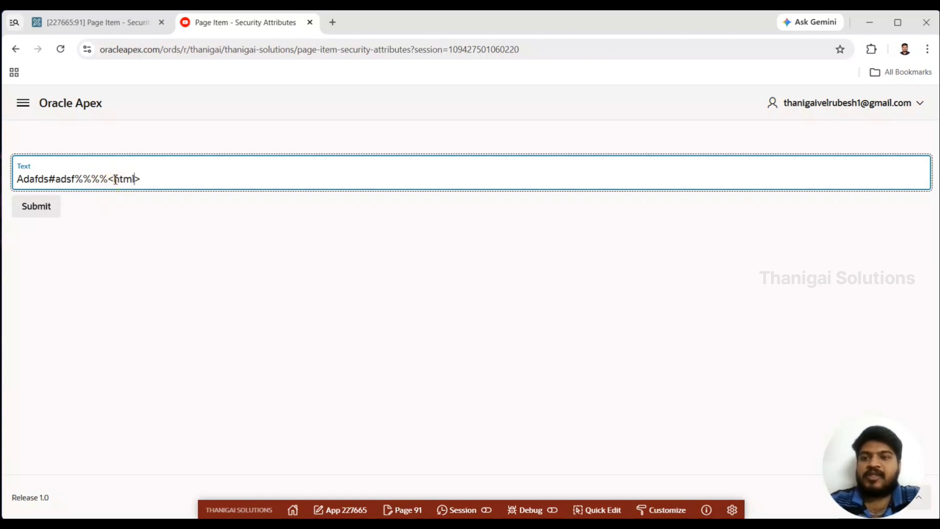
{"action": "left_click", "coordinate": [44, 212]}
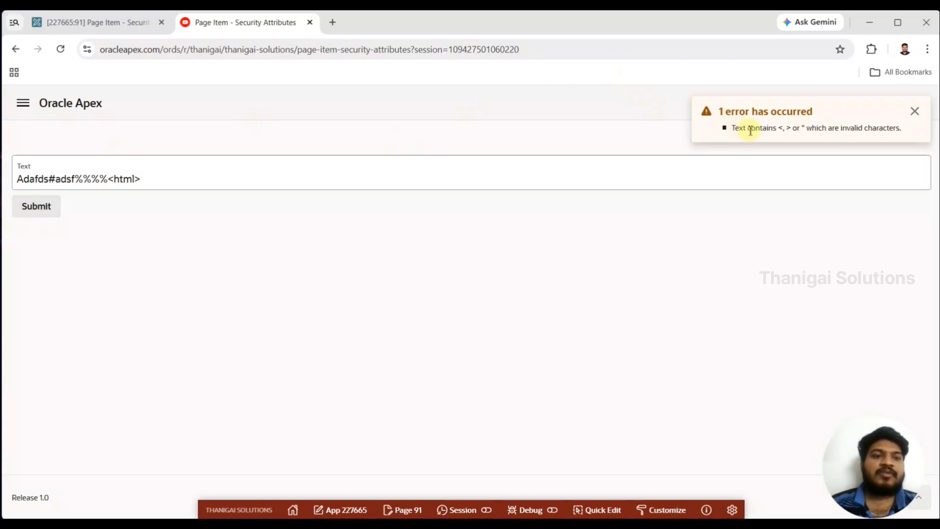
{"action": "left_click_drag", "start_coordinate": [785, 131], "coordinate": [860, 132]}
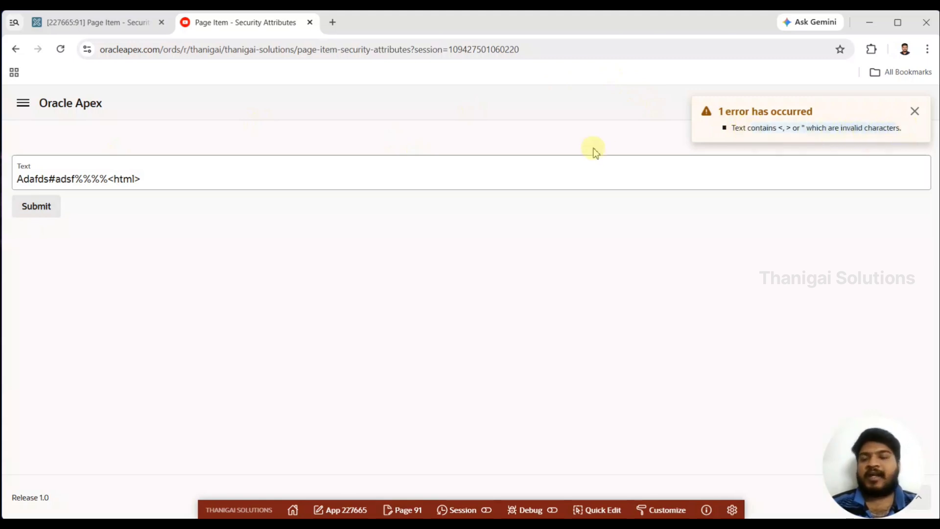
- Return to the page designer and review the available restricted characters options for P91_TEXT, including the two longer blocklists
{"action": "left_click", "coordinate": [137, 22]}
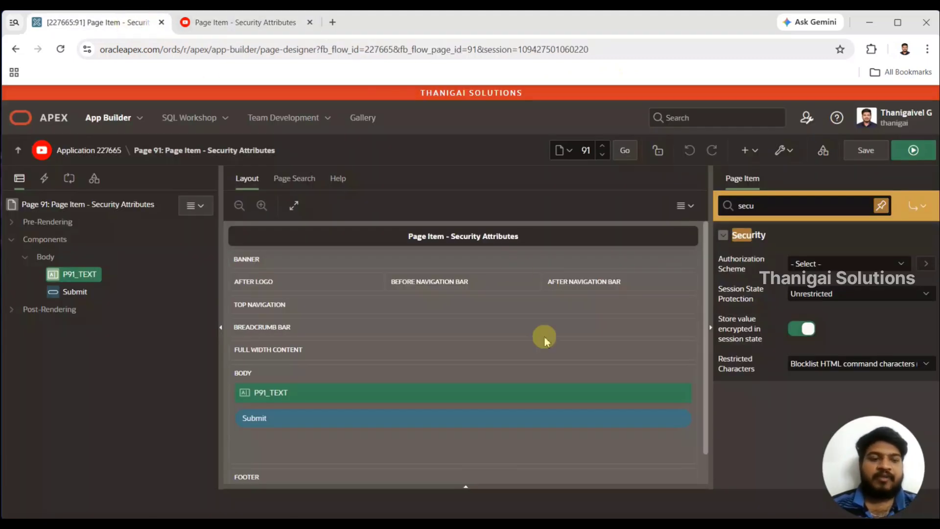
{"action": "left_click", "coordinate": [829, 363]}
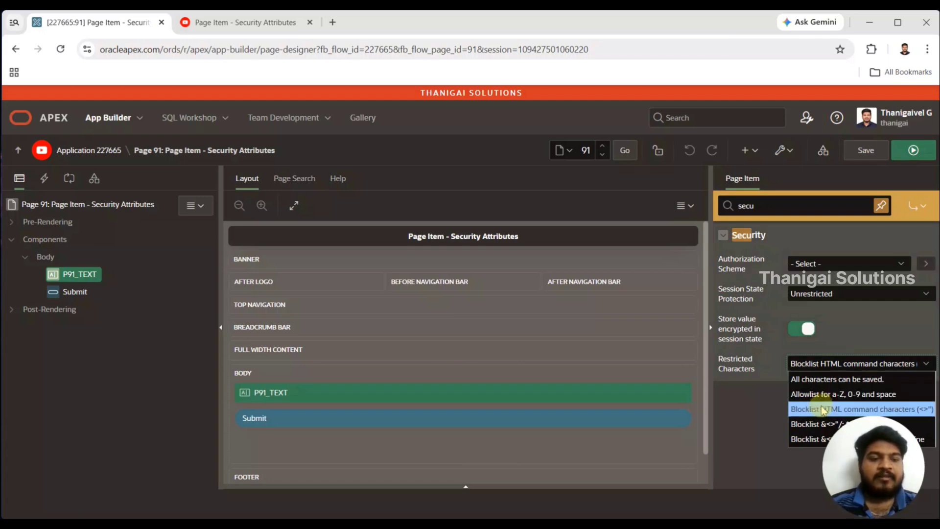
{"action": "left_click_drag", "start_coordinate": [869, 444], "coordinate": [717, 446]}
{"action": "left_click", "coordinate": [859, 363]}
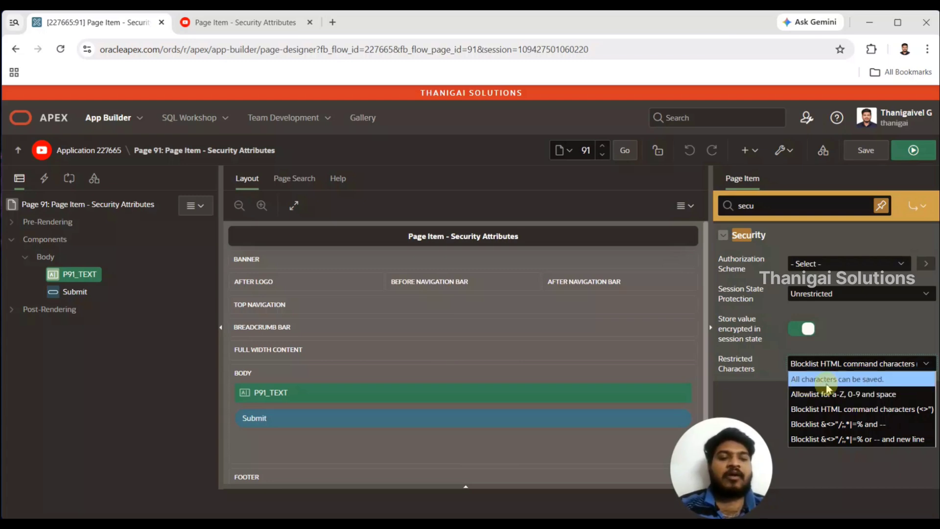
{"action": "left_click", "coordinate": [853, 398]}
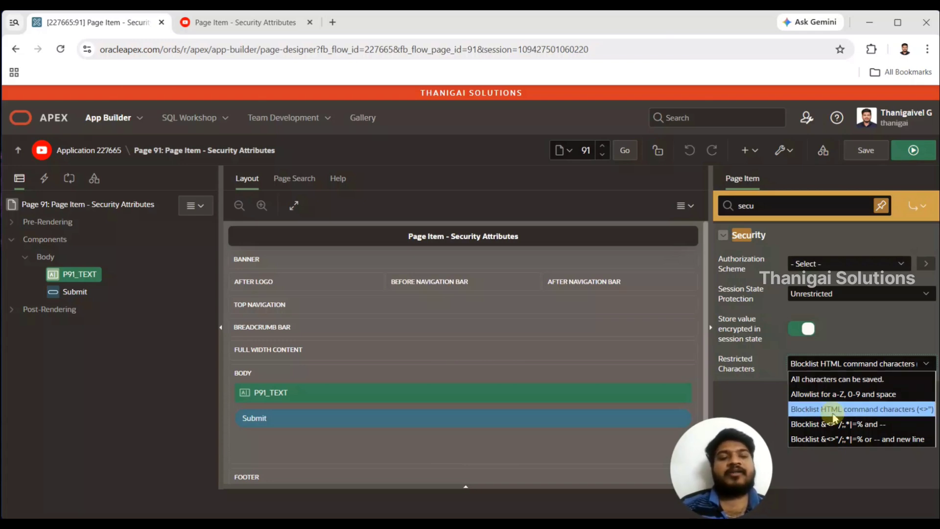
{"action": "left_click", "coordinate": [749, 397]}
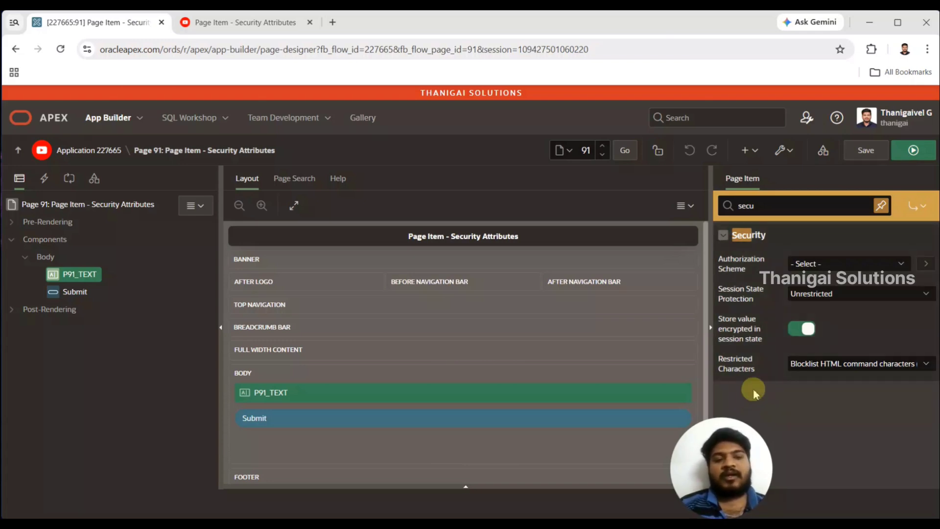